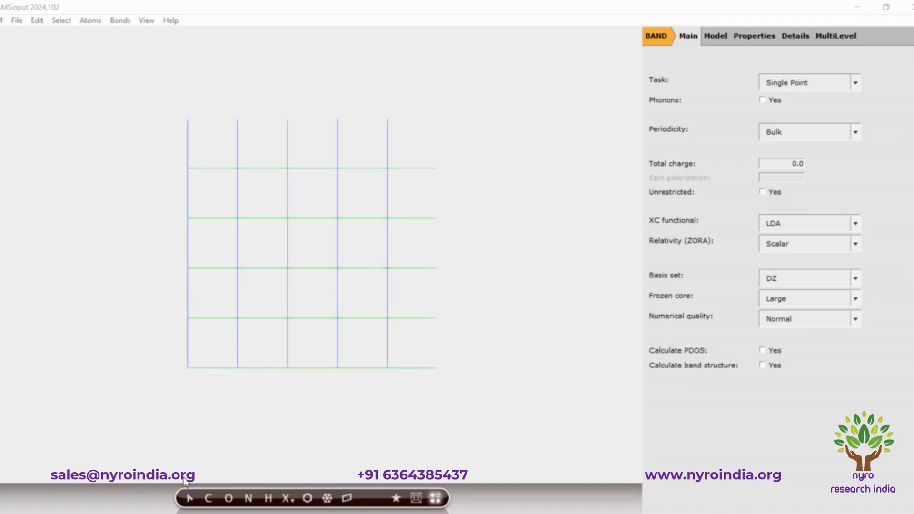
# Start building a crystal from its space group, choosing hexagonal space group number 194 (P 63/m m c)
pyautogui.click(327, 500)
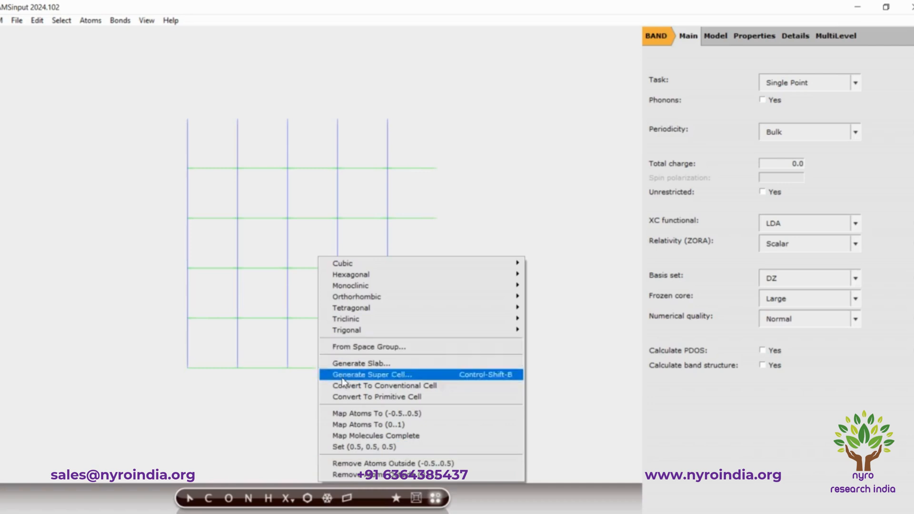
pyautogui.click(353, 347)
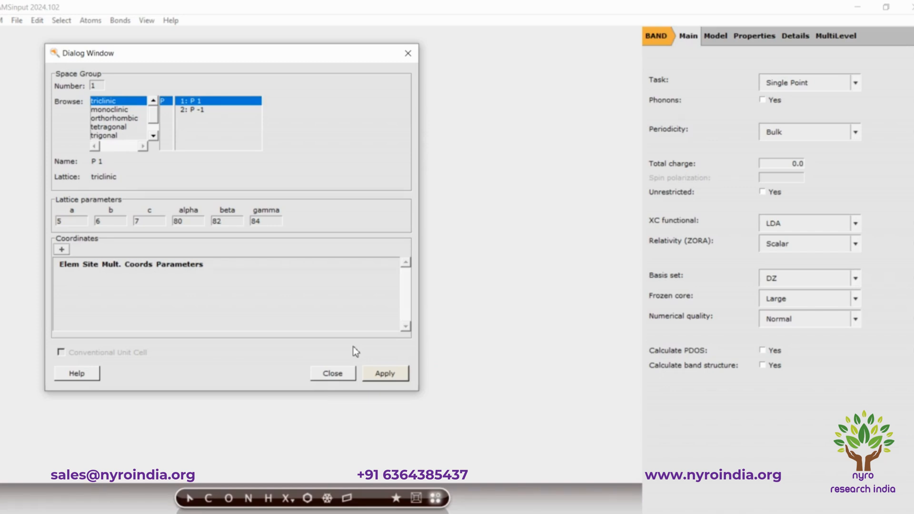
pyautogui.click(101, 87)
pyautogui.write('94')
pyautogui.click(153, 136)
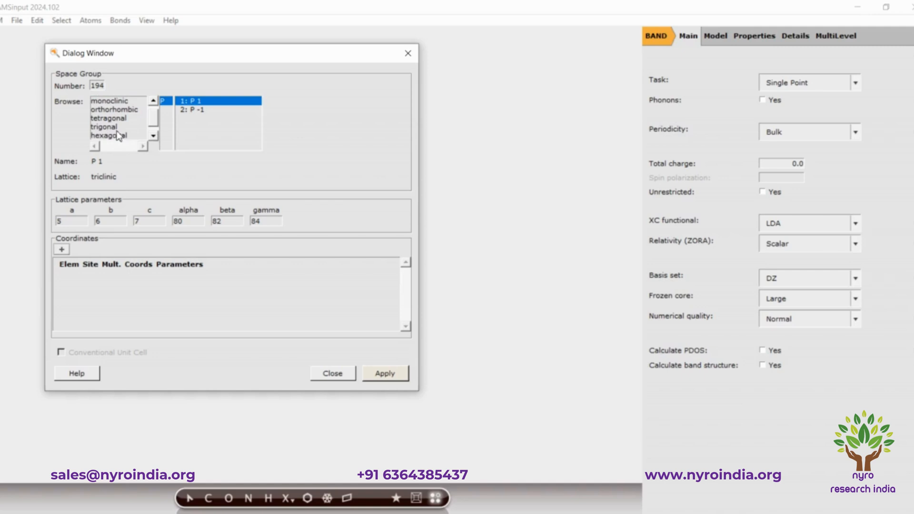
pyautogui.click(119, 137)
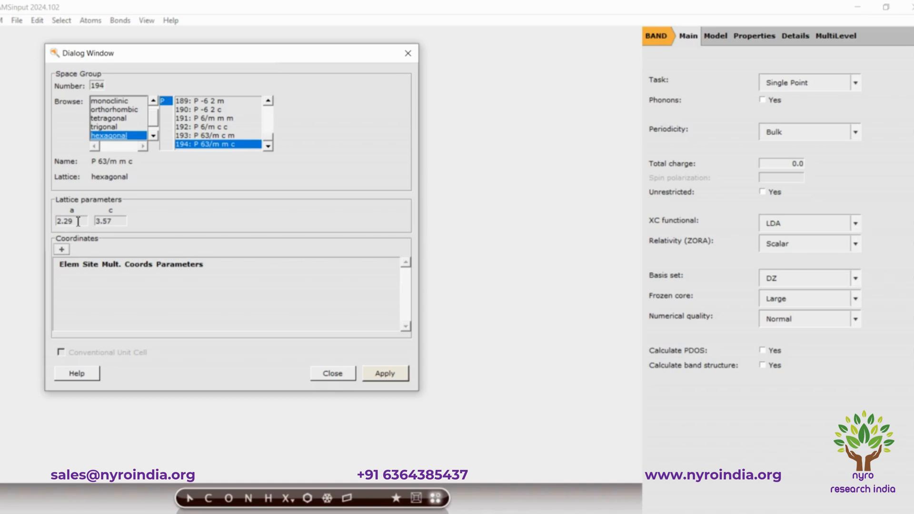
# Set the lattice parameters to a = 3.16 and c = 12.30
pyautogui.moveTo(76, 221); pyautogui.dragTo(56, 222)
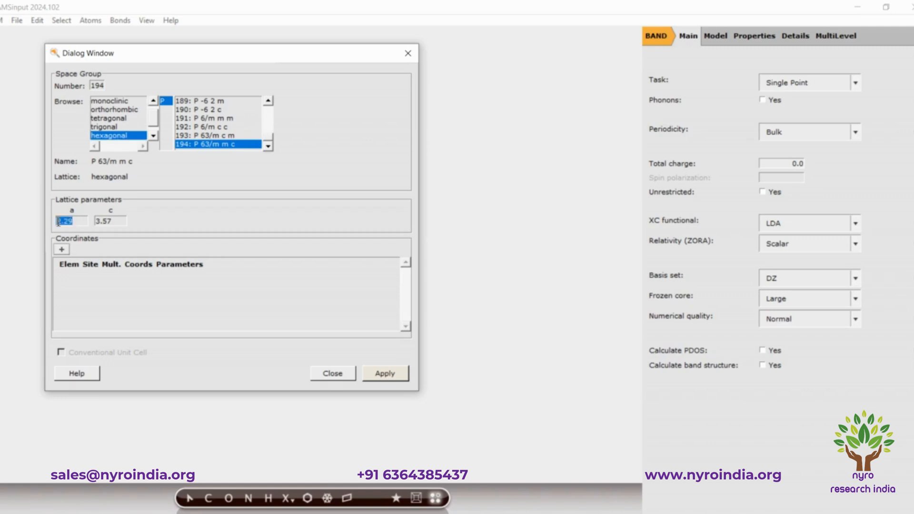
pyautogui.write('3.16')
pyautogui.moveTo(123, 221); pyautogui.dragTo(97, 222)
pyautogui.write('12.30')
# Add two atom entries to the crystal coordinates, the first as Mo and the second as S
pyautogui.click(62, 250)
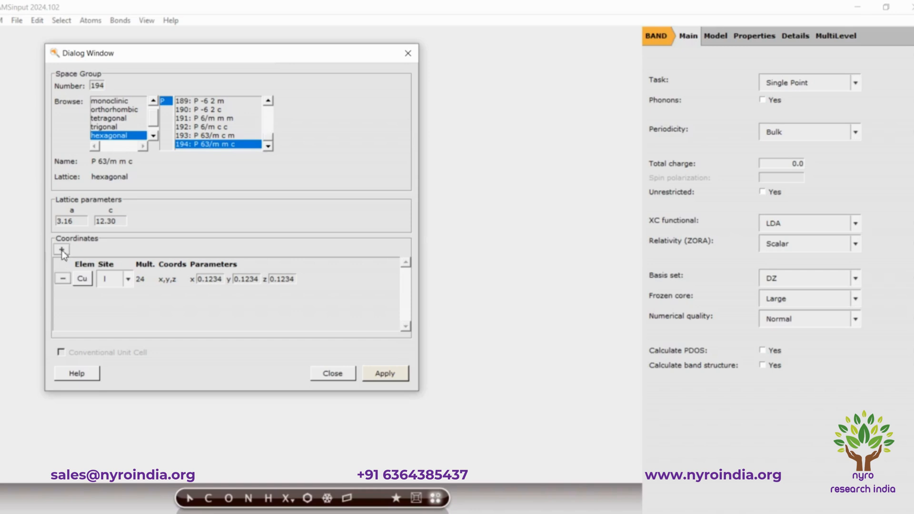
pyautogui.click(61, 250)
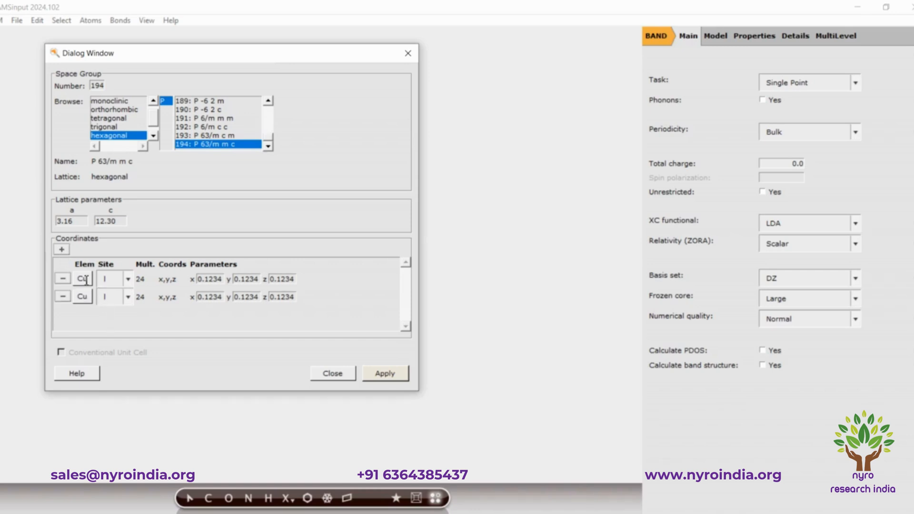
pyautogui.click(83, 278)
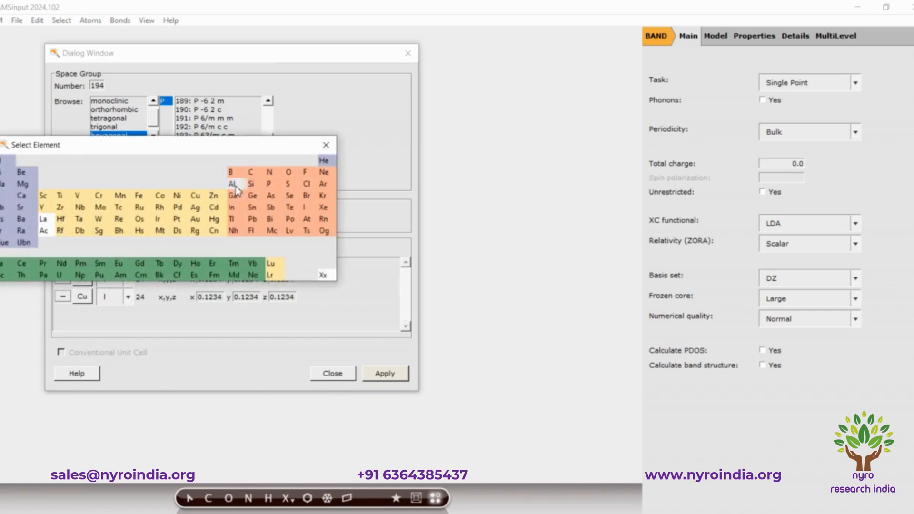
pyautogui.click(100, 207)
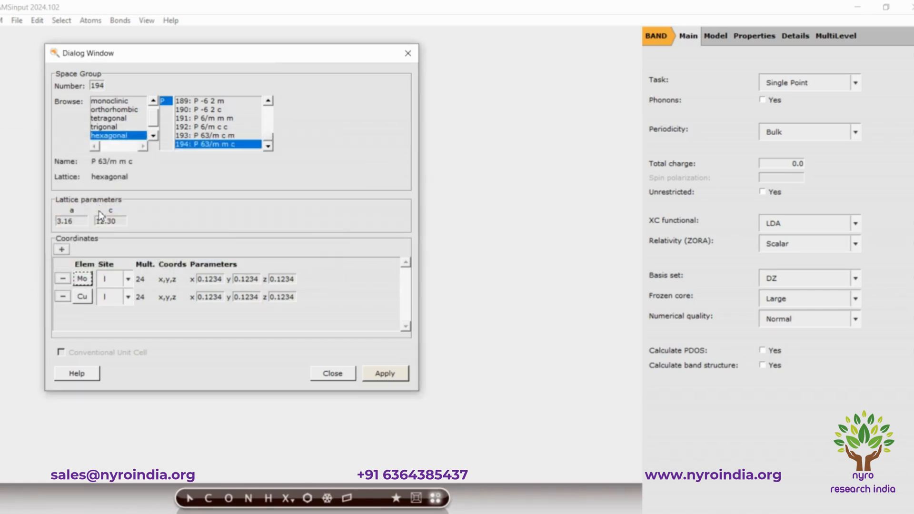
pyautogui.click(82, 297)
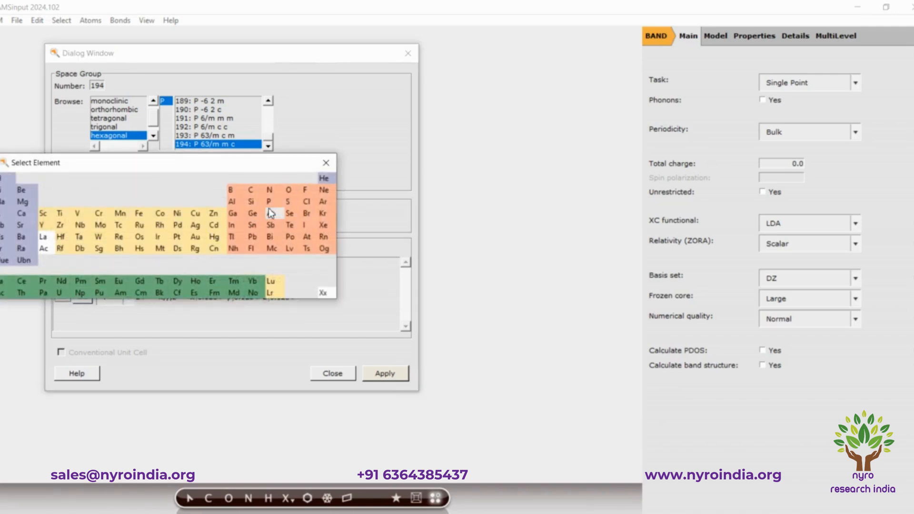
pyautogui.click(289, 204)
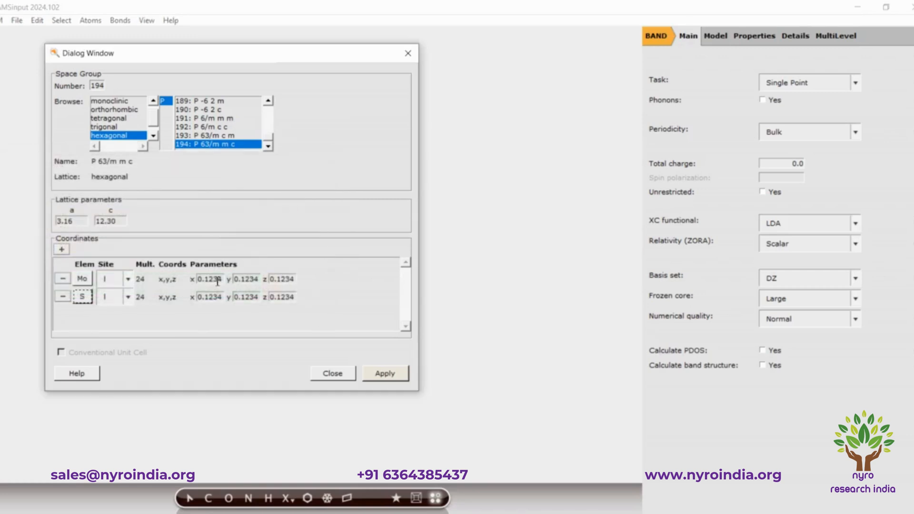
# Assign Mo to site c and S to site f, with the S z parameter set to 0.8785
pyautogui.click(128, 279)
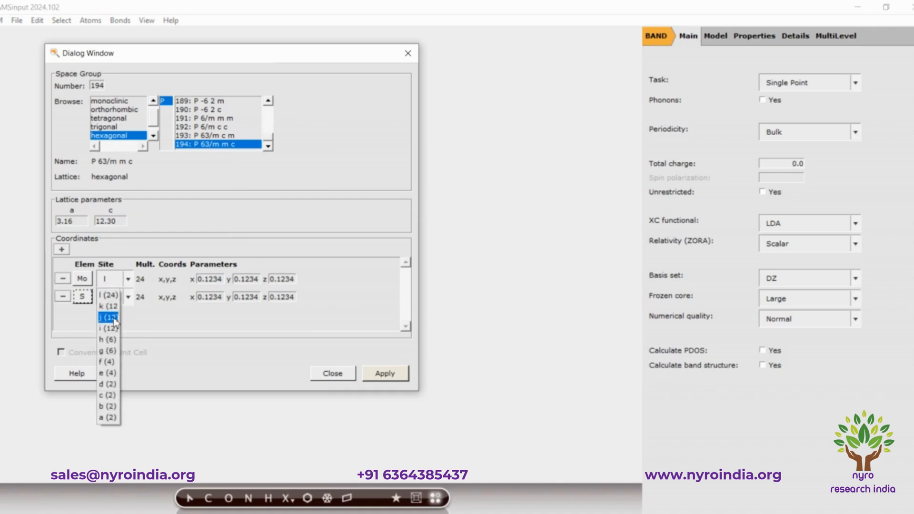
pyautogui.click(107, 396)
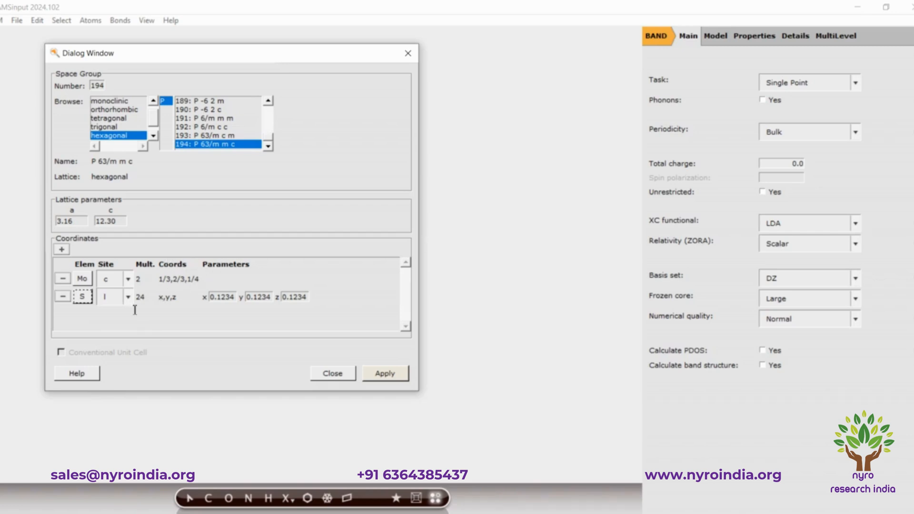
pyautogui.click(128, 297)
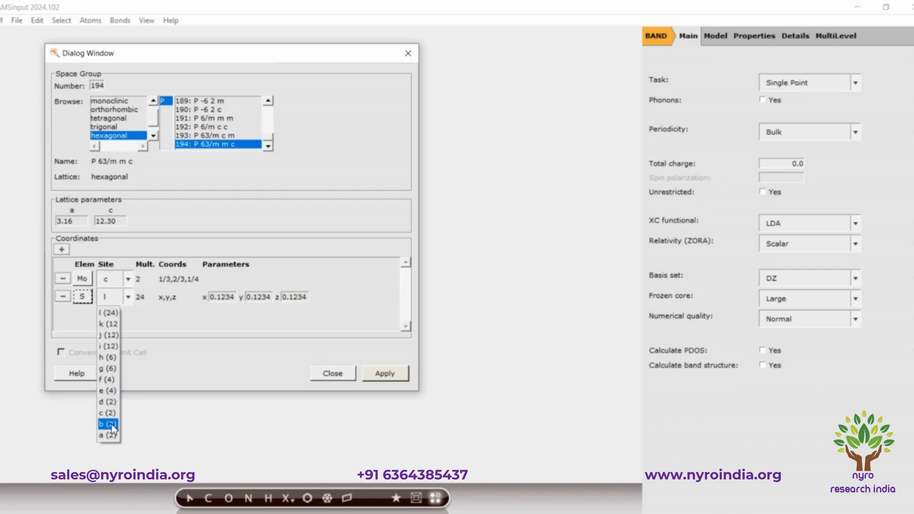
pyautogui.click(107, 379)
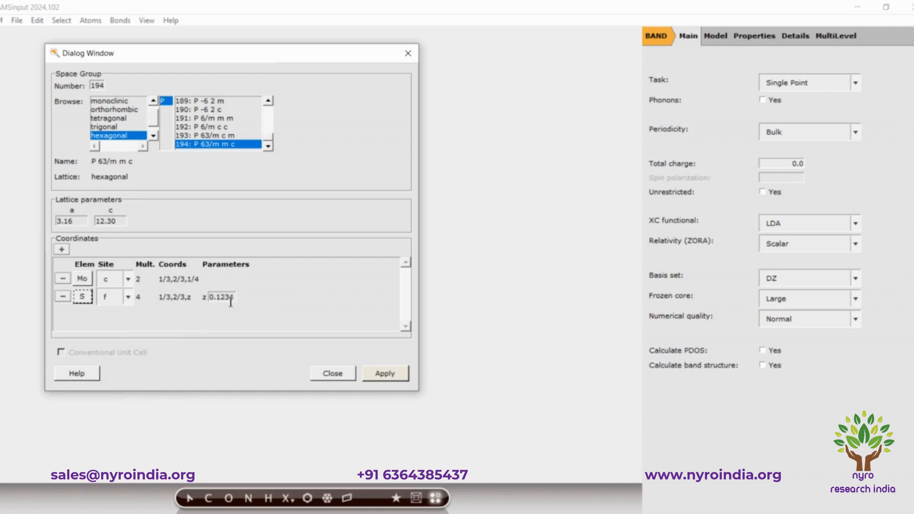
pyautogui.moveTo(217, 298); pyautogui.dragTo(237, 298)
pyautogui.write('8785')
# Generate the crystal from the space group settings, mapping the atoms to the unit cell, and close the dialog
pyautogui.click(388, 378)
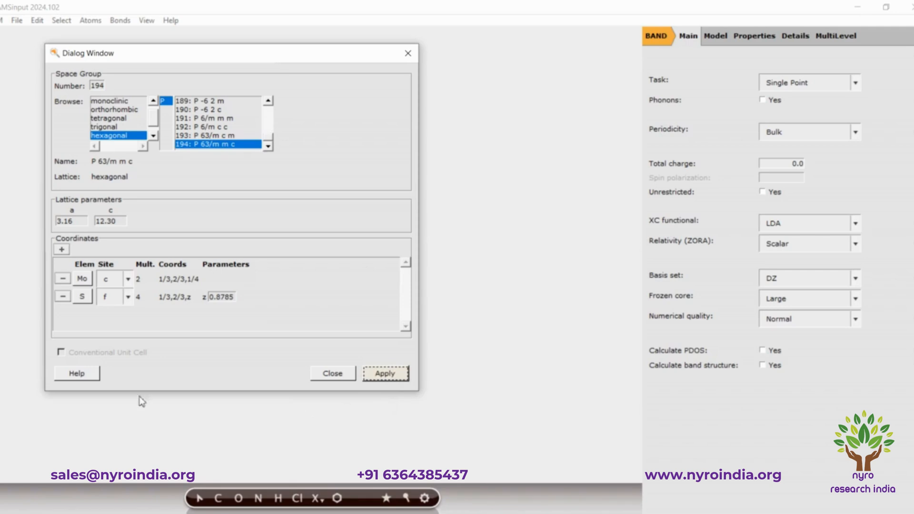
pyautogui.click(334, 376)
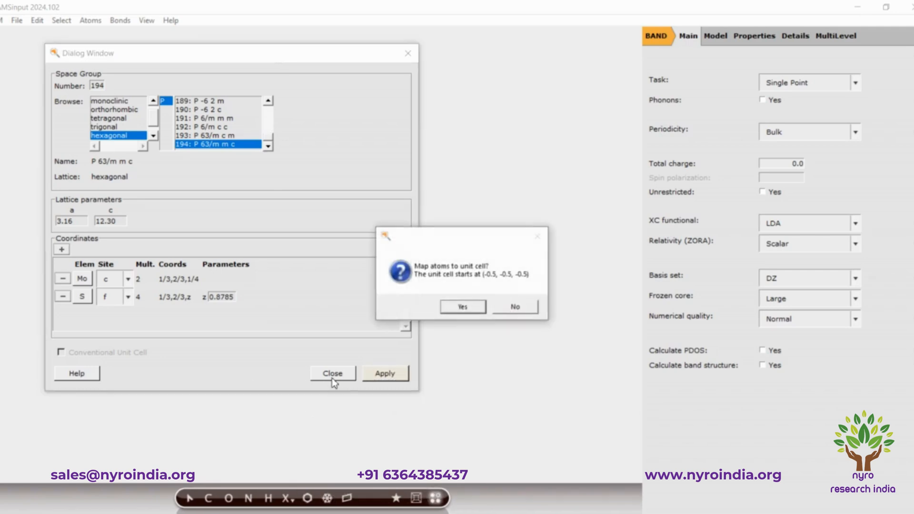
pyautogui.click(452, 311)
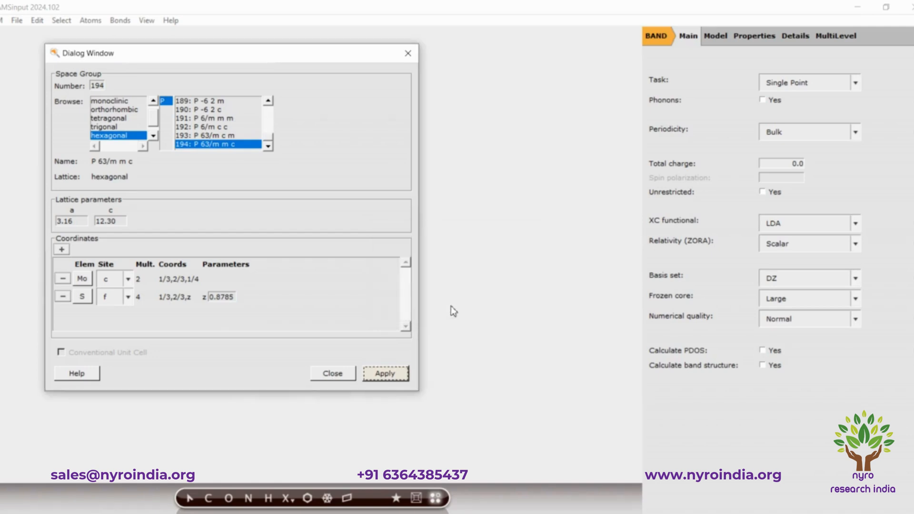
pyautogui.click(331, 372)
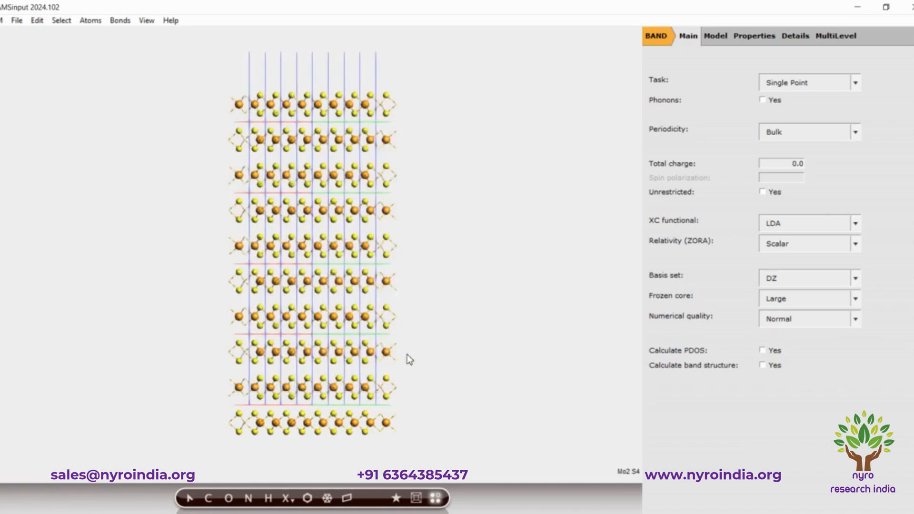
# Examine the repeated bulk MoS2 layers from different angles, and reduce the display to a single unit cell
pyautogui.scroll(-5, 410, 354)
pyautogui.scroll(1, 410, 355)
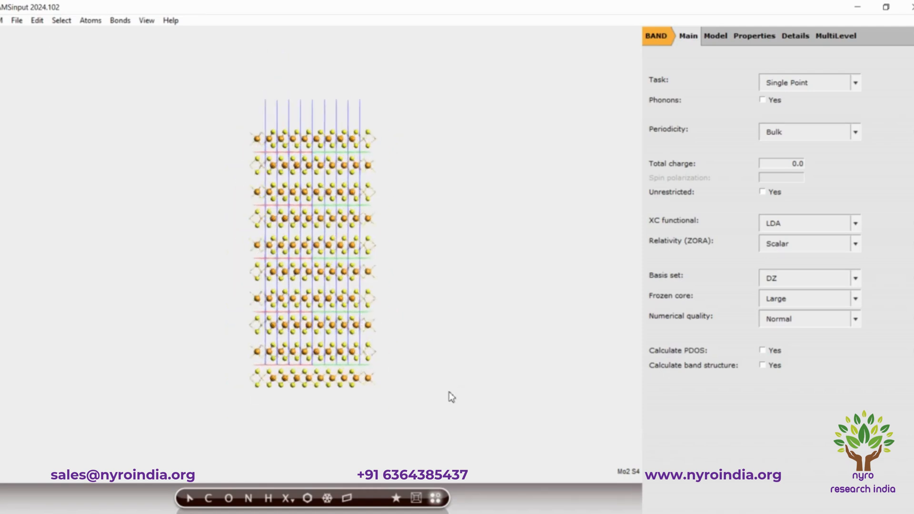
pyautogui.moveTo(281, 424); pyautogui.dragTo(282, 425)
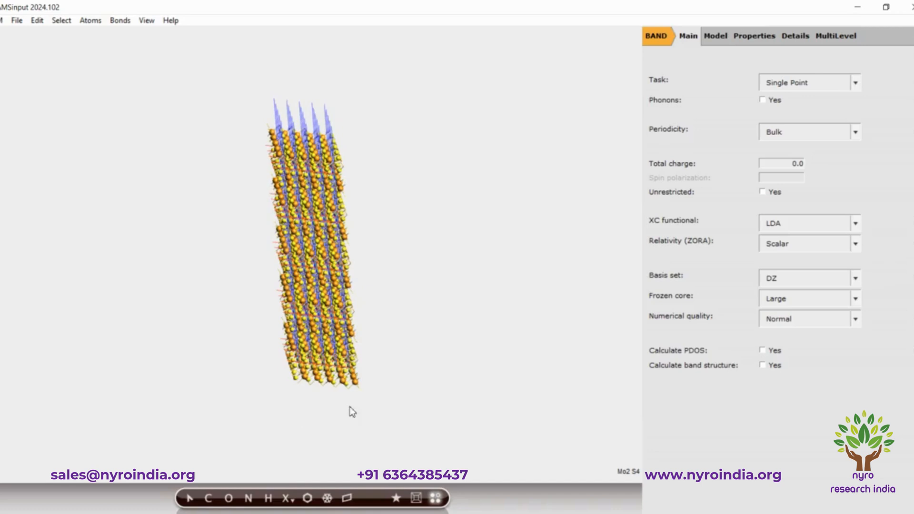
pyautogui.moveTo(467, 366); pyautogui.dragTo(467, 366)
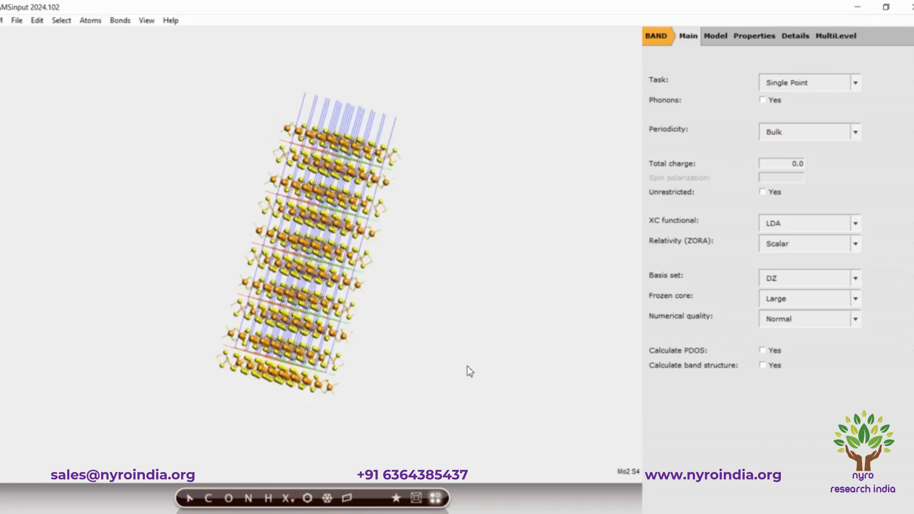
pyautogui.hotkey('ctrl', '1')
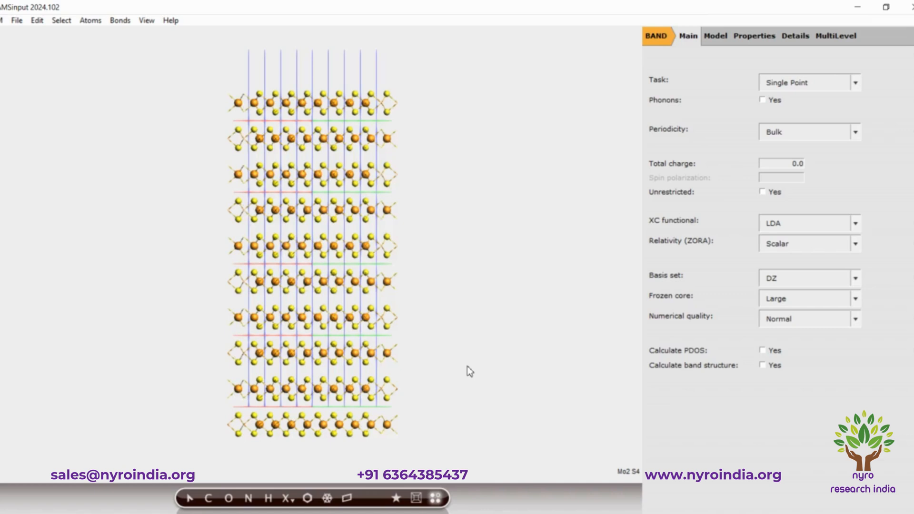
pyautogui.click(436, 500)
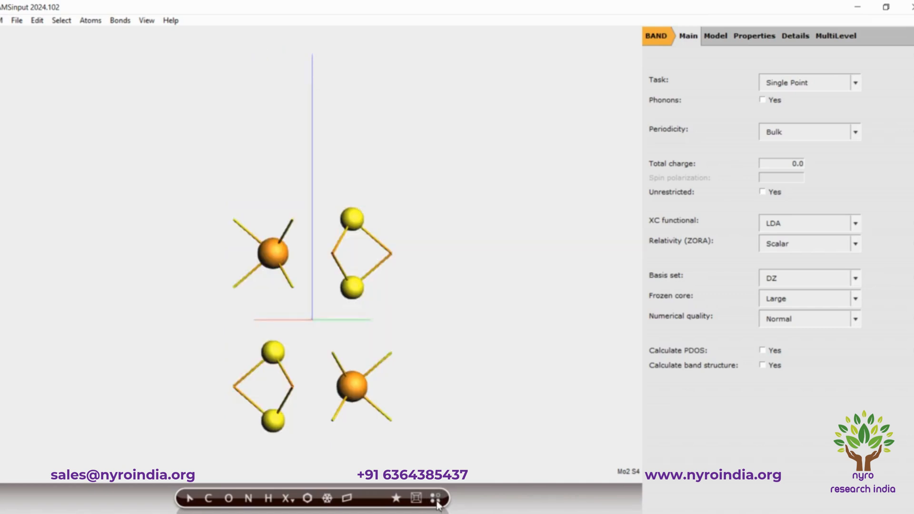
pyautogui.moveTo(499, 350); pyautogui.dragTo(439, 359)
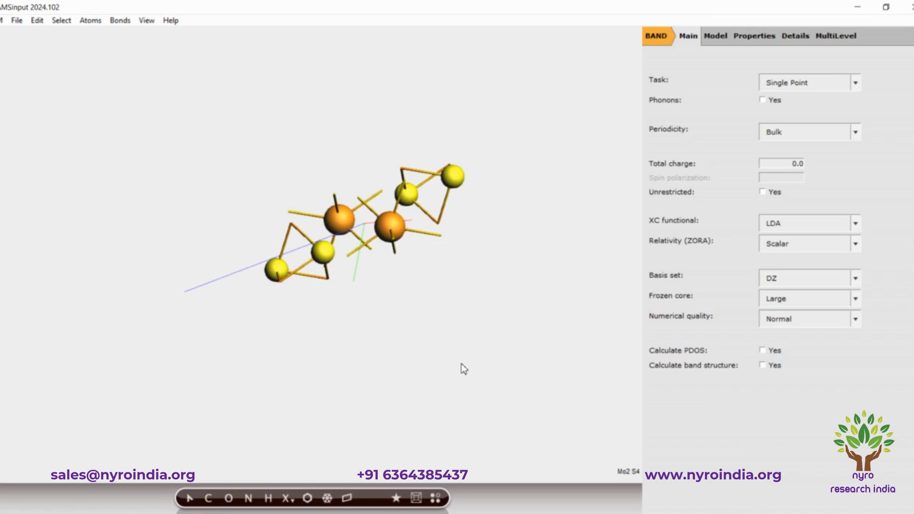
# Replace all existing atoms with the MoS2_Monolayer crystal found by searching the built-in structures for MoS2
pyautogui.hotkey('ctrl', 'a')
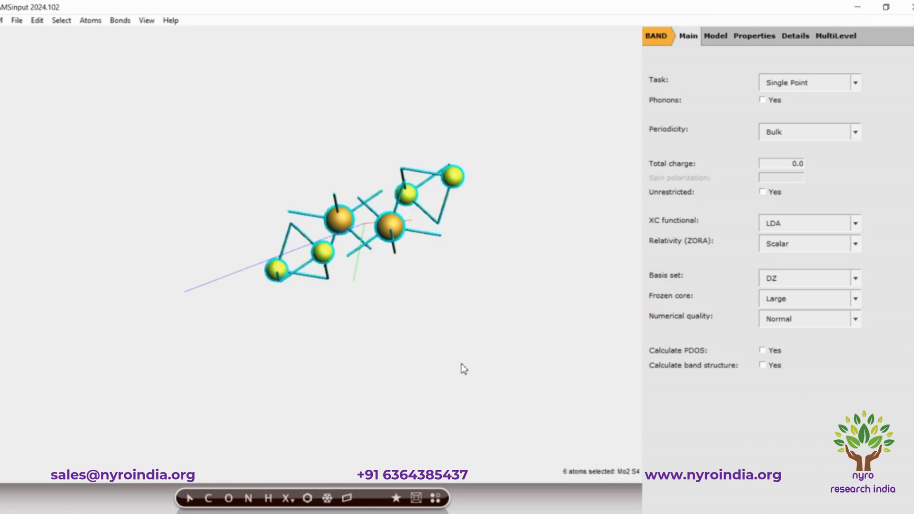
pyautogui.press('Delete')
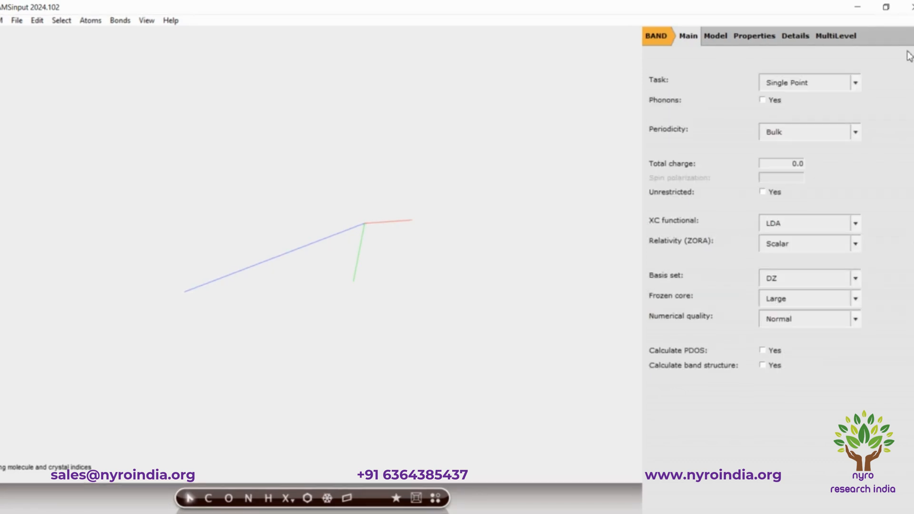
pyautogui.hotkey('ctrl', 'f')
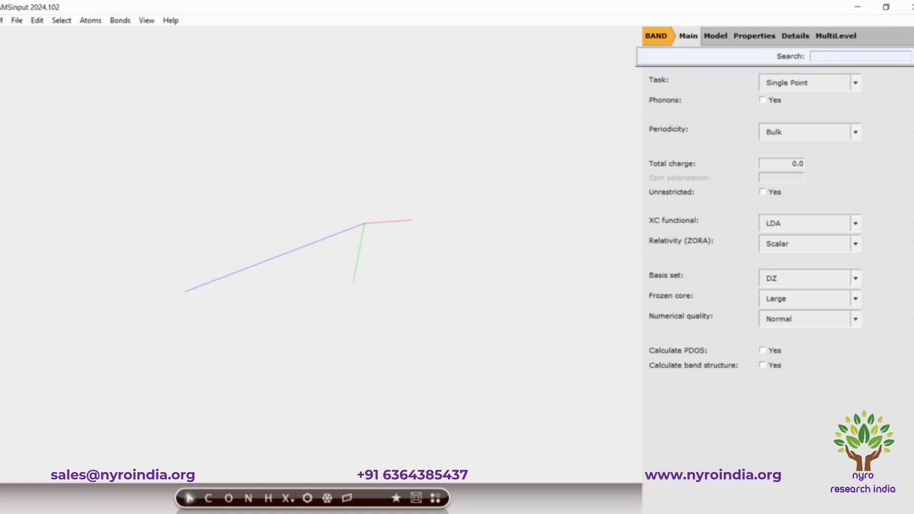
pyautogui.write('MoS2')
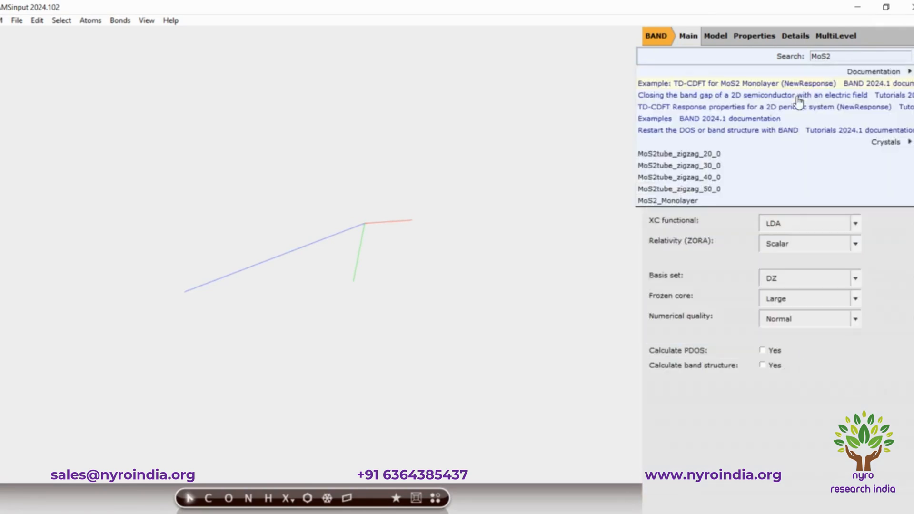
pyautogui.click(683, 200)
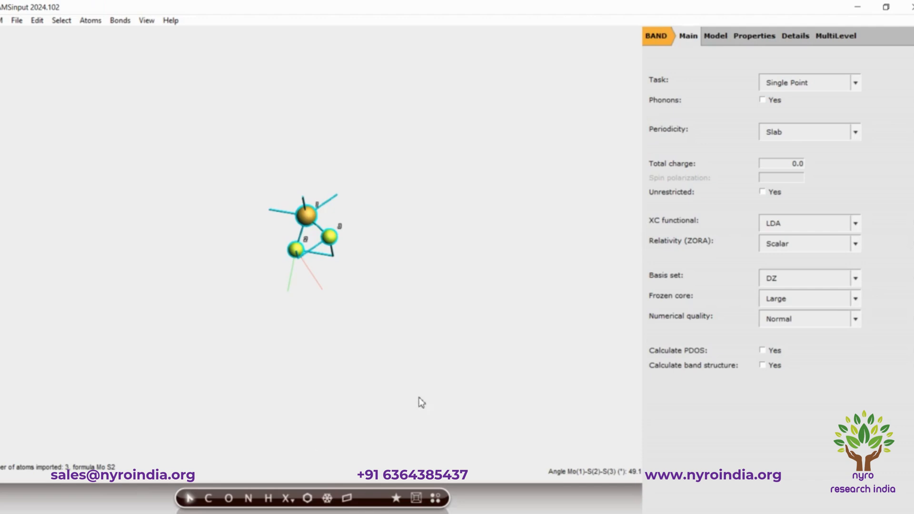
# Examine the imported MoS2 monolayer as a single cell and as repeated cells, viewed at an angle, from the side and from above
pyautogui.scroll(4, 422, 403)
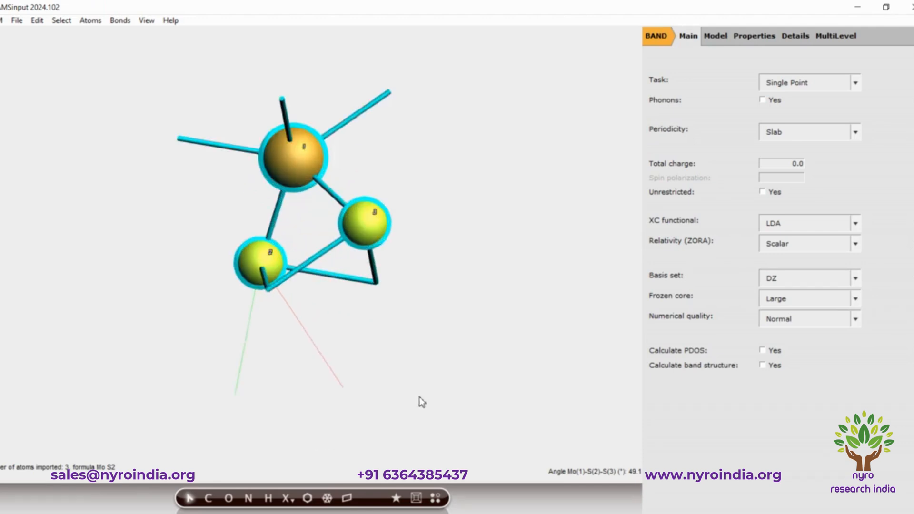
pyautogui.moveTo(410, 386); pyautogui.dragTo(571, 315)
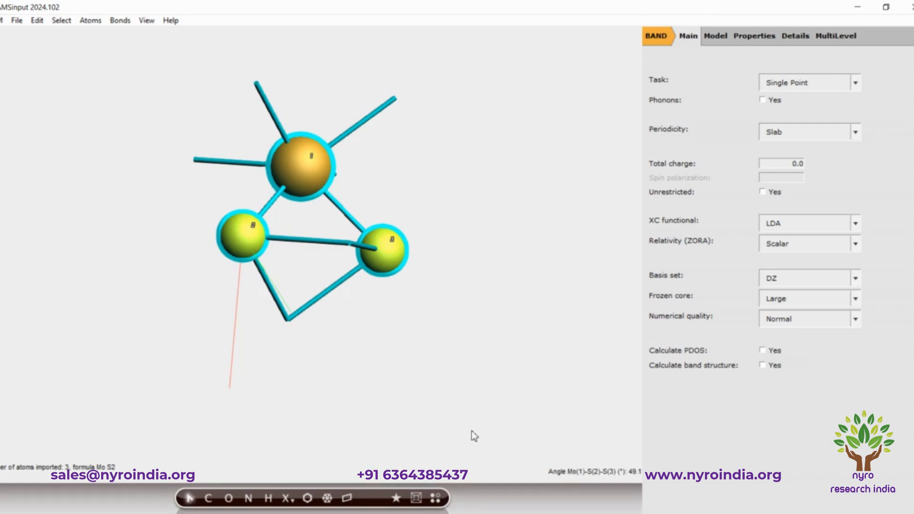
pyautogui.scroll(3, 469, 399)
pyautogui.moveTo(550, 377); pyautogui.dragTo(595, 376)
pyautogui.moveTo(526, 386); pyautogui.dragTo(558, 372)
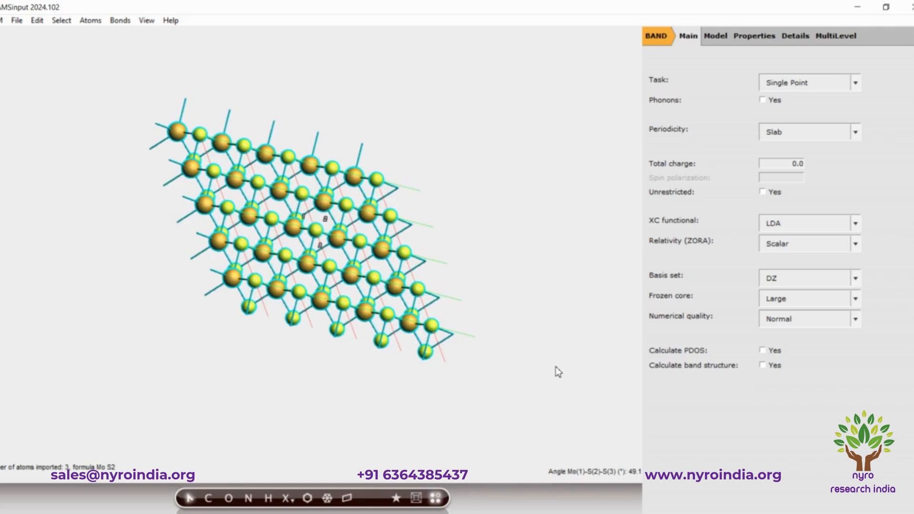
pyautogui.hotkey('ctrl', '1')
pyautogui.hotkey('ctrl', '2')
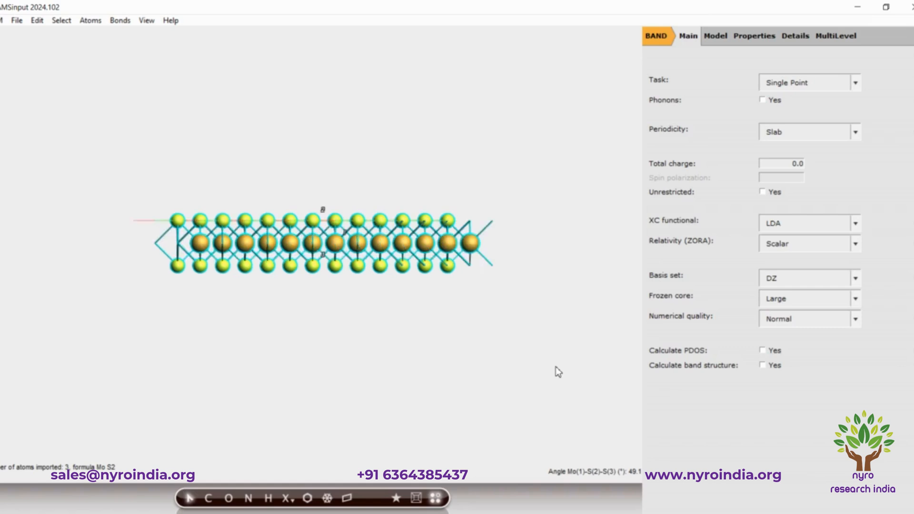
pyautogui.hotkey('ctrl', '3')
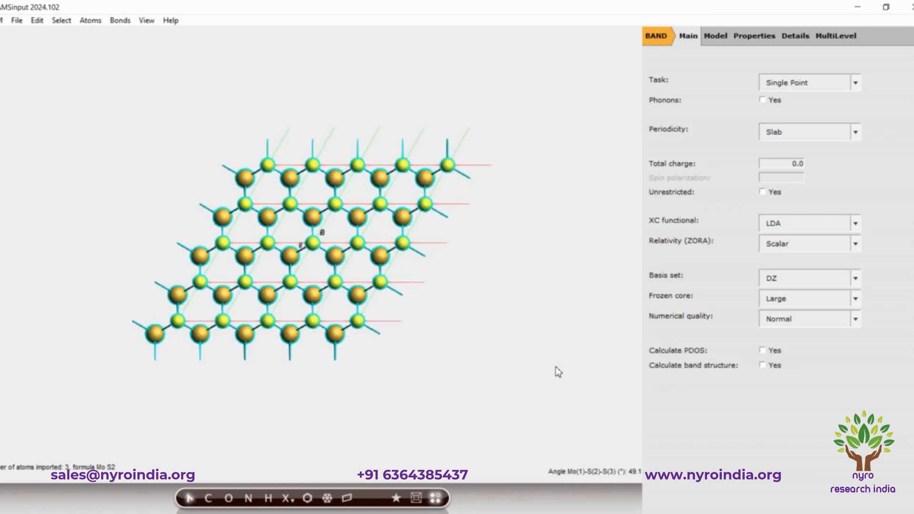
pyautogui.scroll(5, 429, 410)
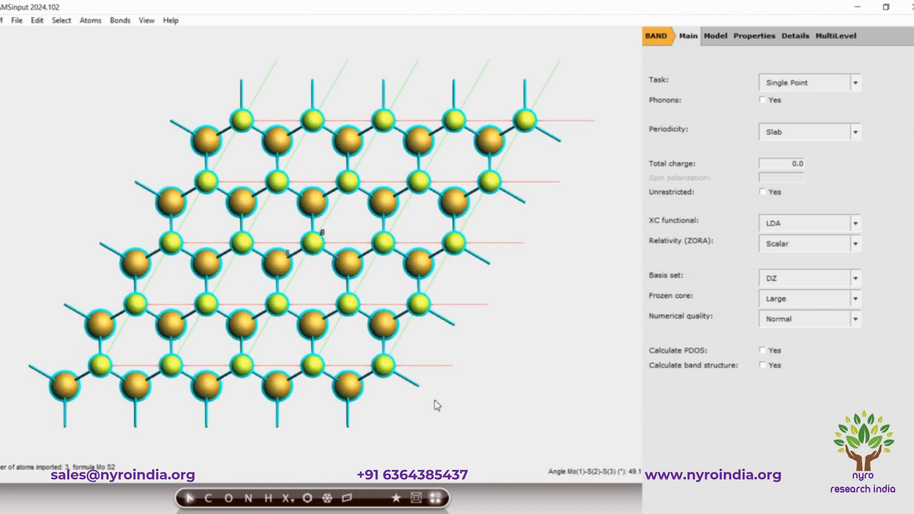
pyautogui.scroll(-5, 435, 401)
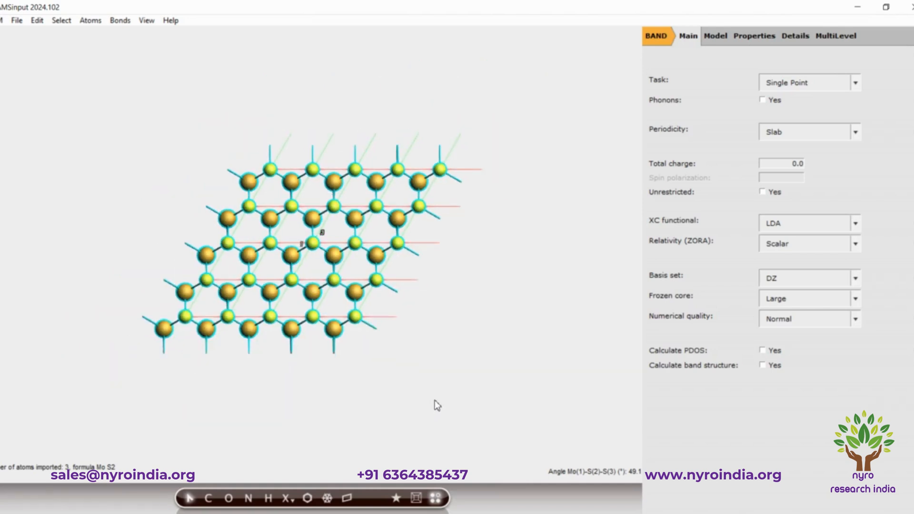